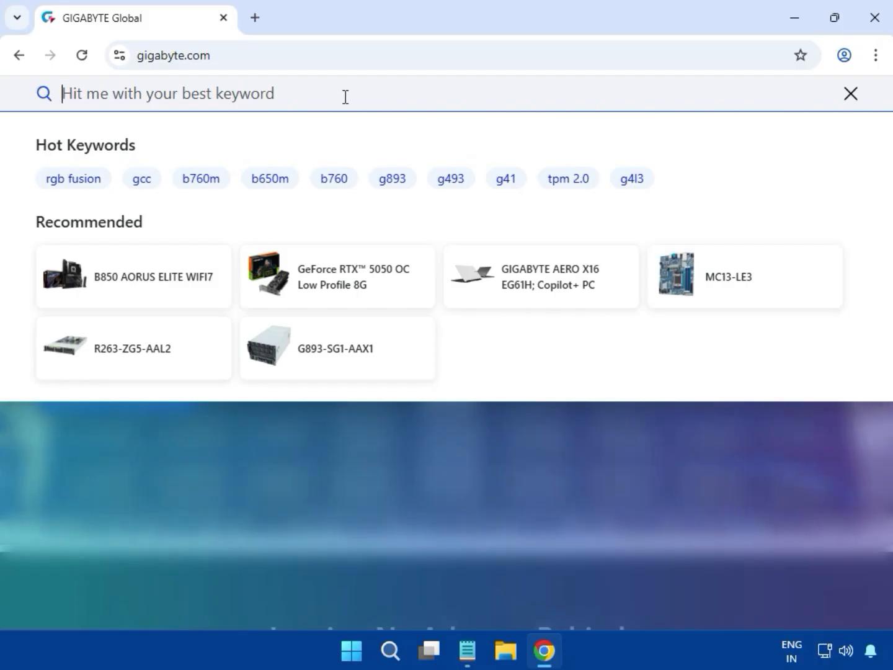
Search the GIGABYTE site for 'H610M D3W DDR4'
text(H610M D3W DDR4)
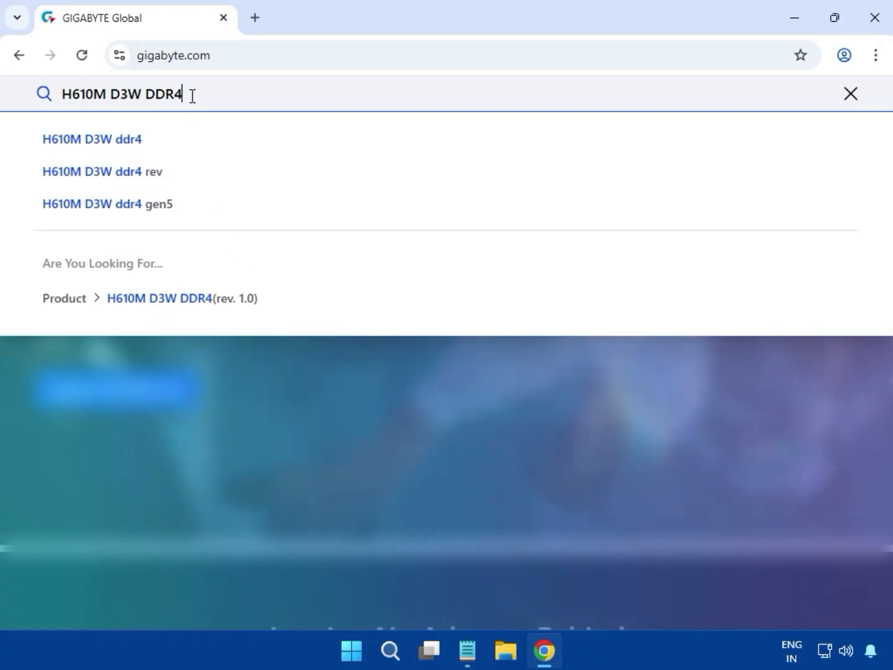
key(Return)
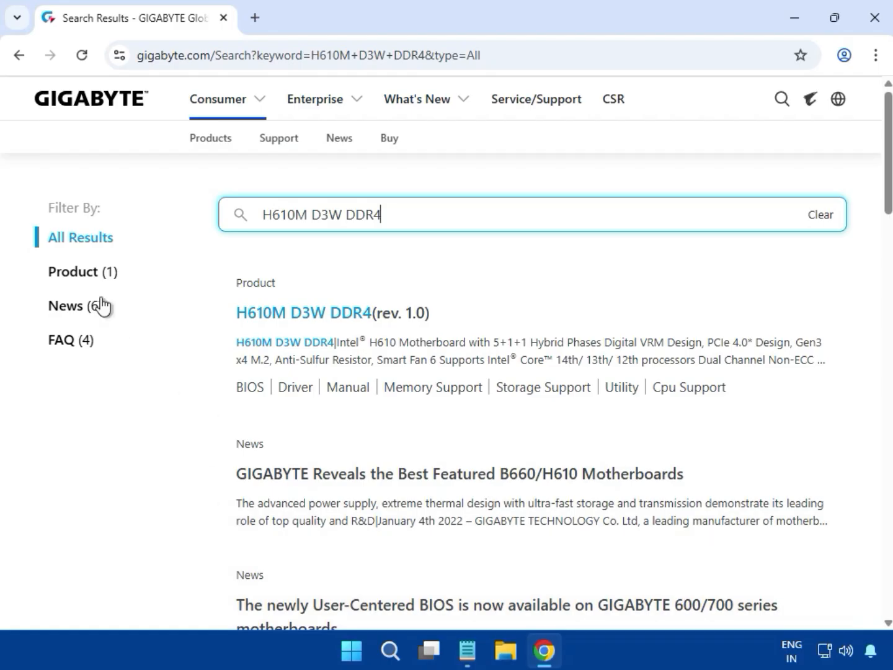
Filter the results to products and open H610M D3W DDR4 (rev. 1.0) in a new tab
click(90, 277)
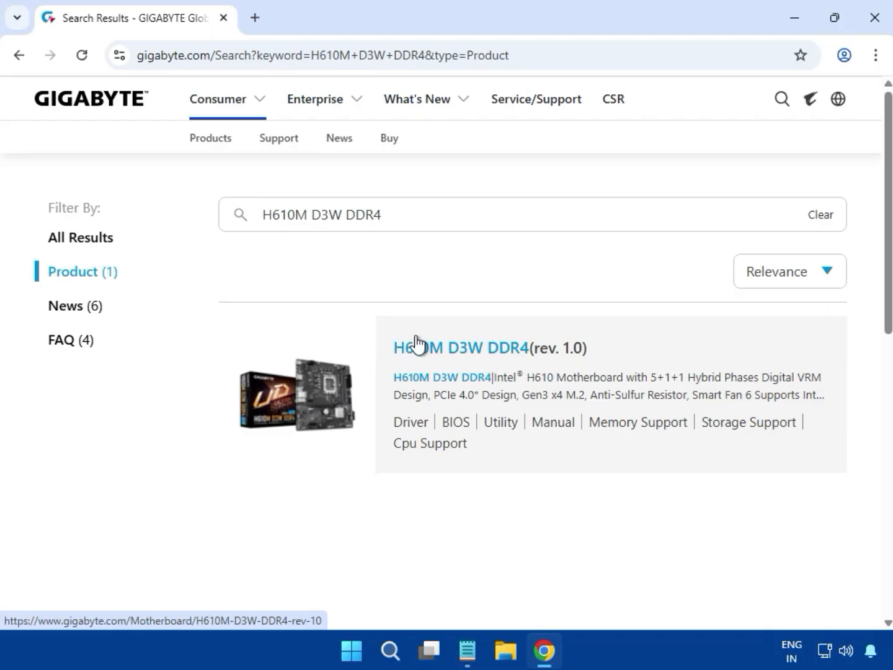
click(439, 348)
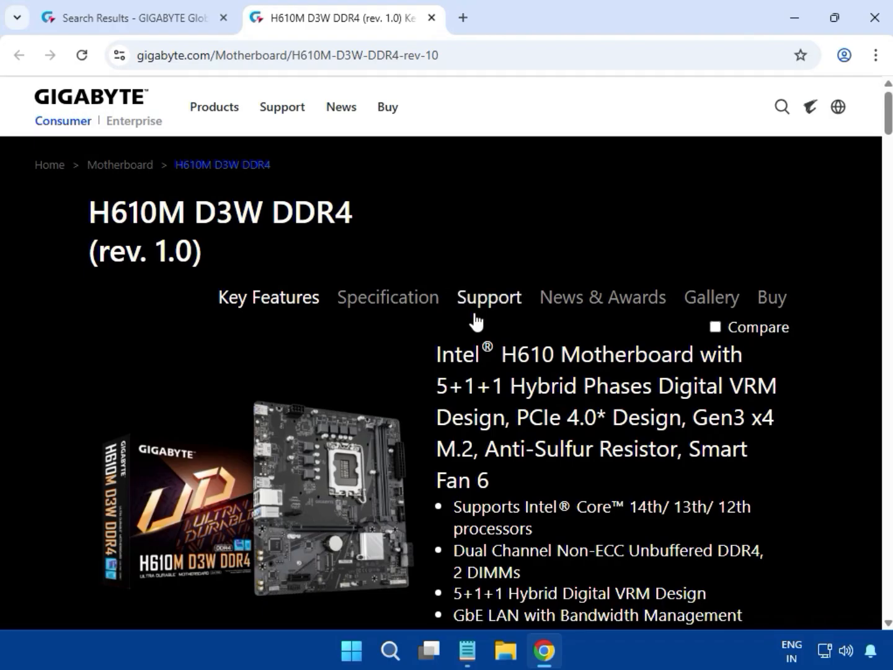
Open the board's support downloads and set the driver OS to Windows 11 64bit
click(489, 307)
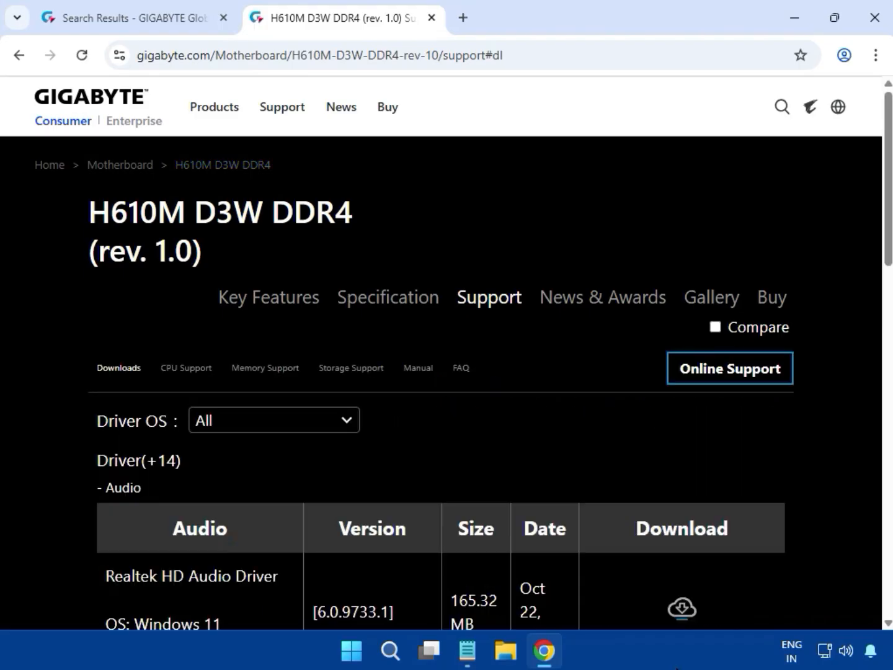
click(304, 426)
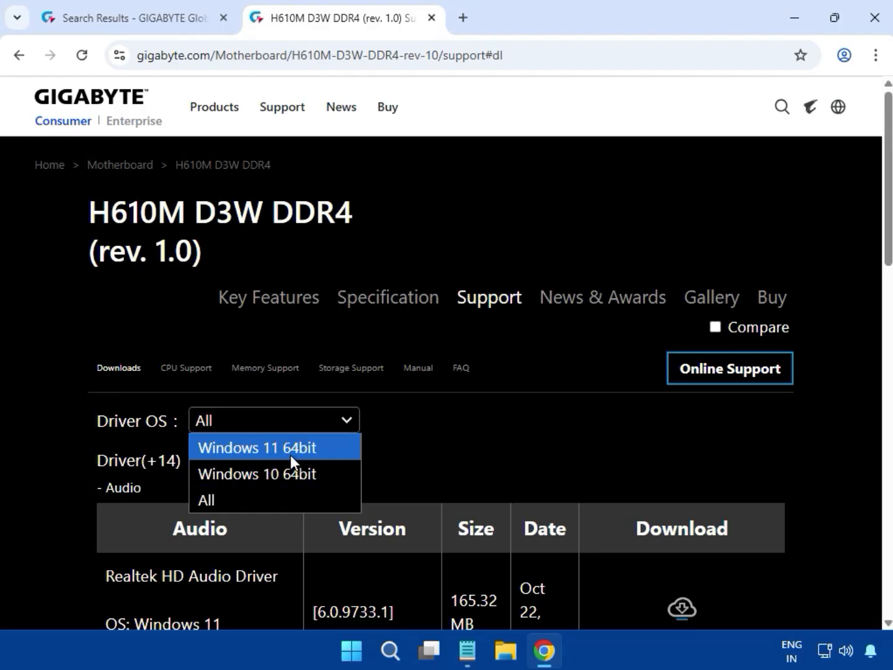
click(291, 455)
Highlight the Audio heading and the Realtek HD Audio Driver 6.0.9733.1 row
scroll(477, 466, down, 1)
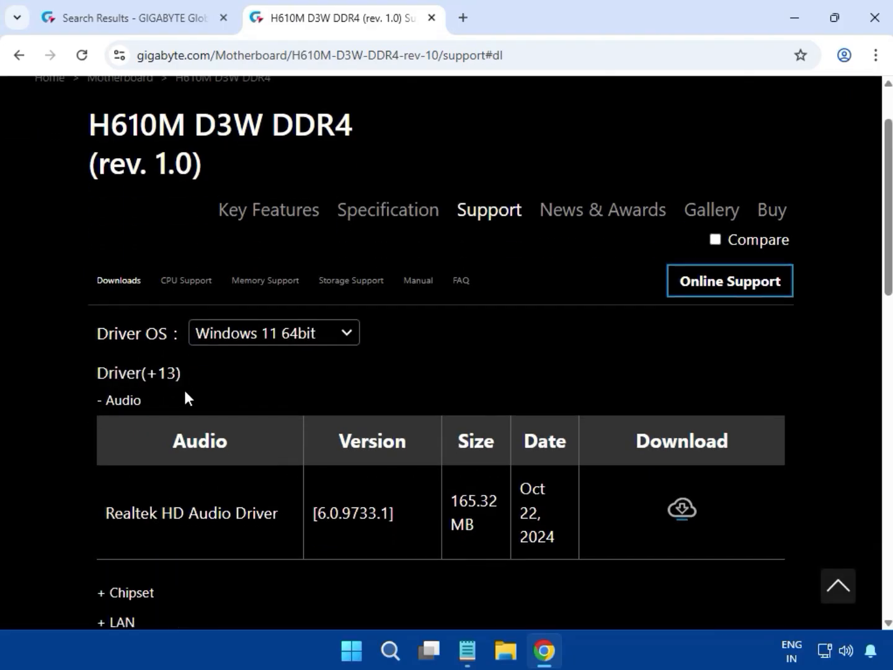
drag(180, 390, 104, 392)
drag(123, 520, 803, 534)
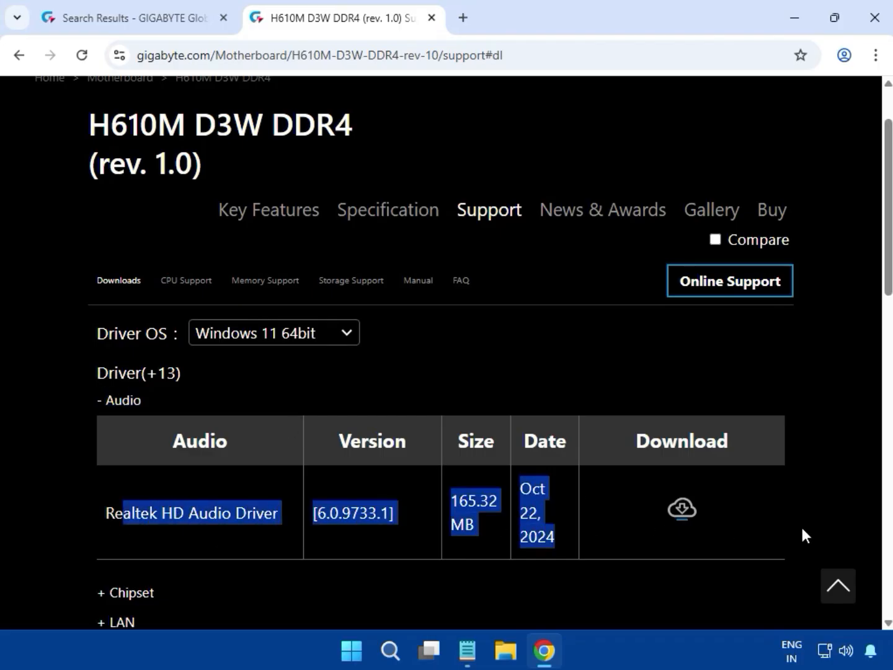
Download the Realtek HD Audio Driver zip and check it in Chrome's downloads panel
click(752, 531)
click(680, 509)
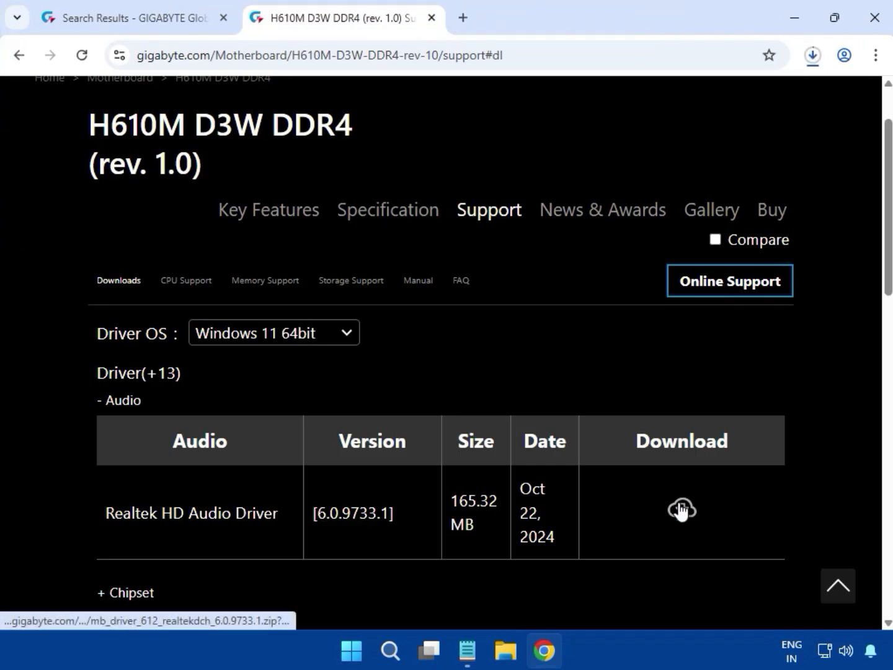
click(803, 58)
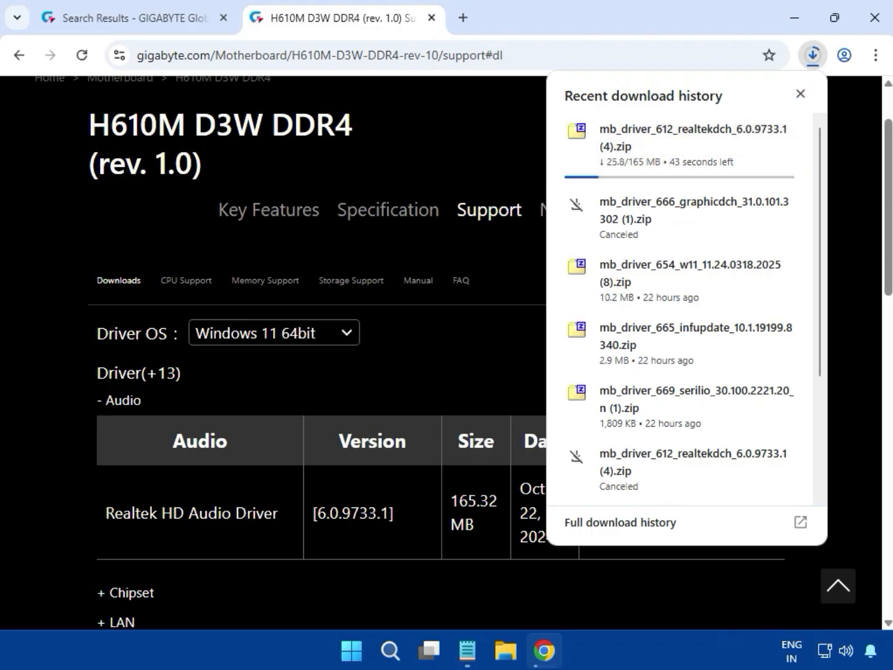
scroll(682, 310, down, 3)
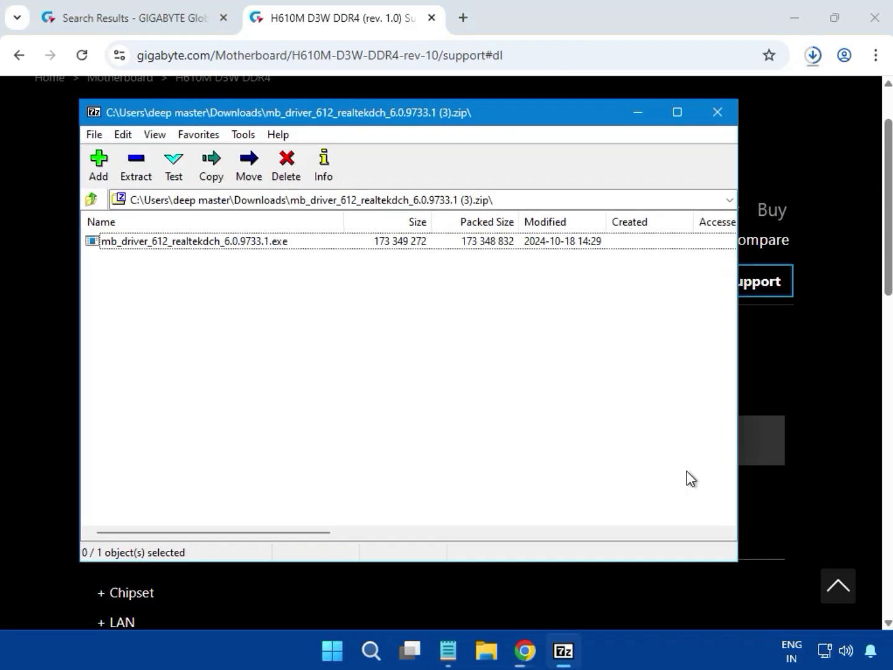
Run mb_driver_612_realtekdch_6.0.9733.1.exe from the 7-Zip archive
click(222, 241)
double_click(222, 242)
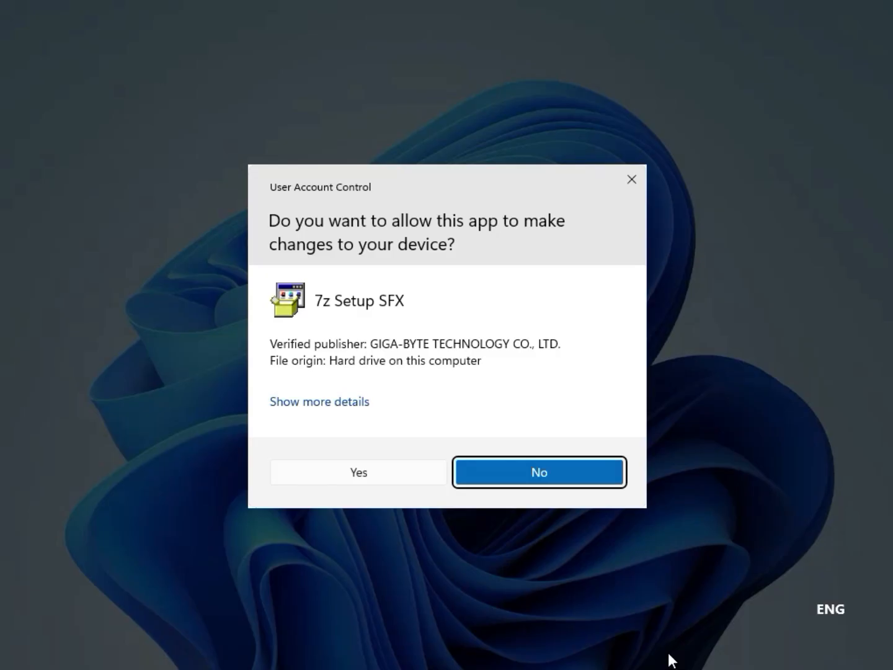
Approve the UAC prompt and let the Realtek High Definition Audio Driver 6.0.9733.1 install finish
click(360, 469)
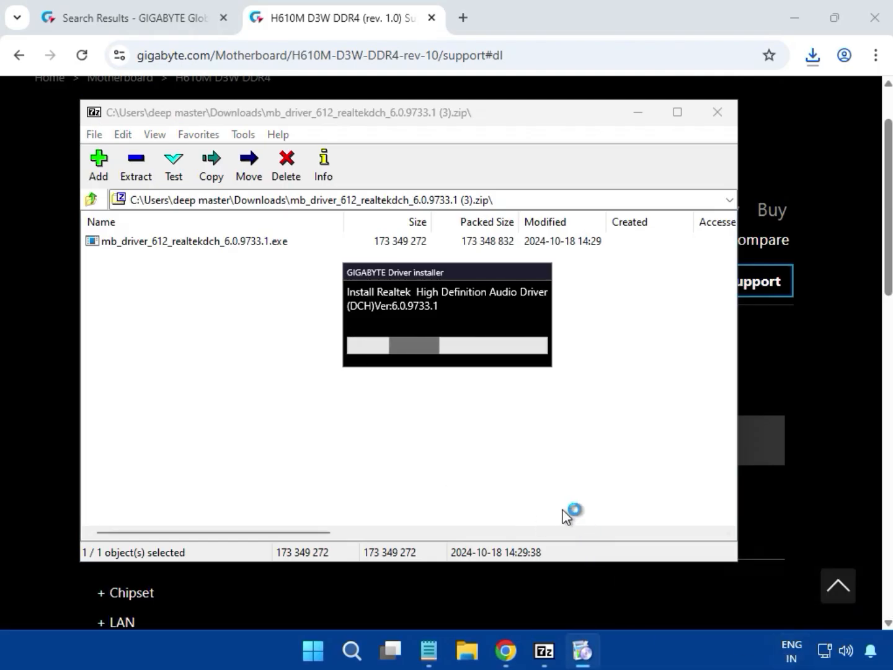
drag(416, 270, 392, 318)
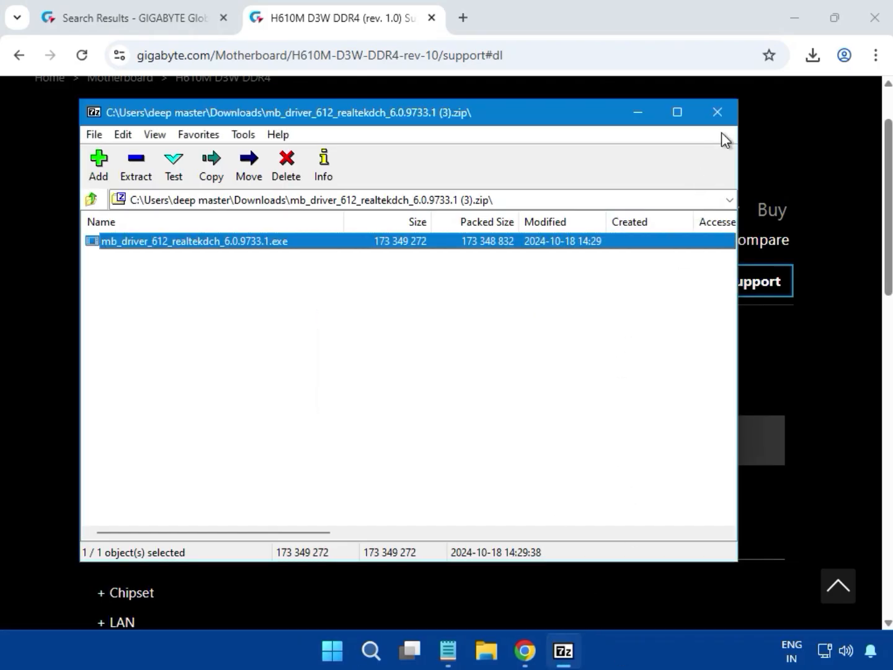
Close the Realtek archive in 7-Zip and expand the Chipset driver list
click(720, 115)
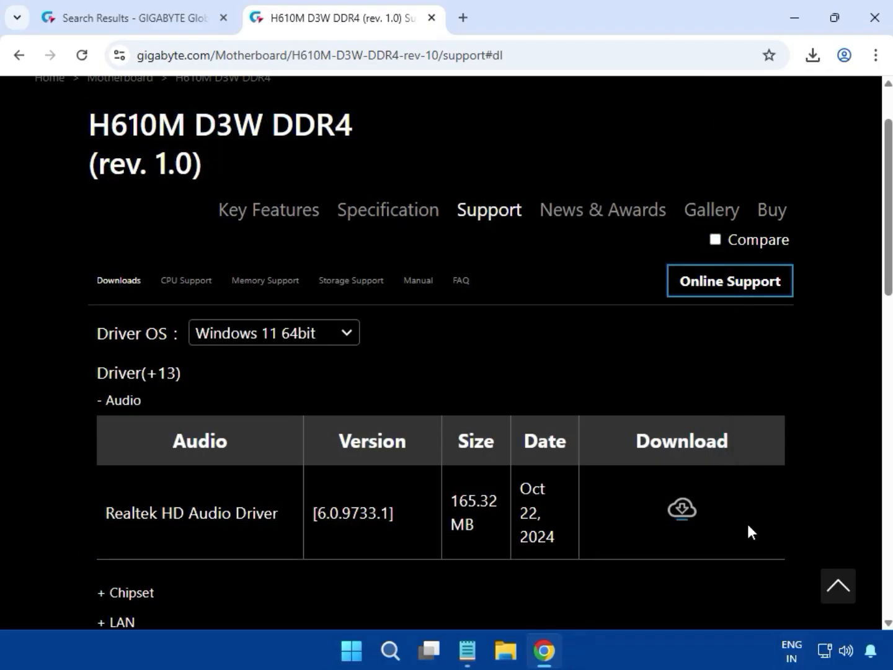
scroll(781, 462, down, 5)
scroll(779, 460, up, 3)
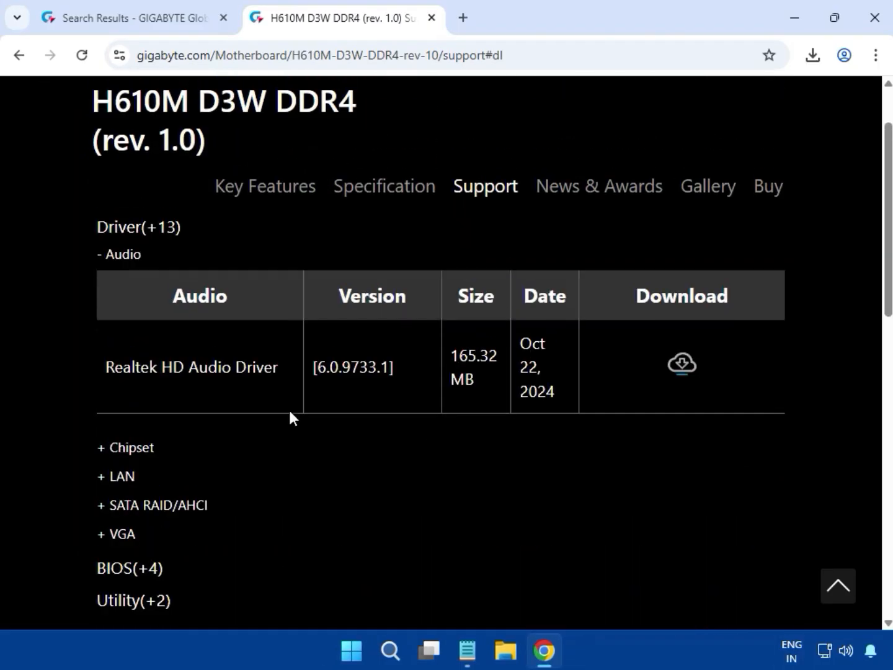
drag(139, 451, 98, 445)
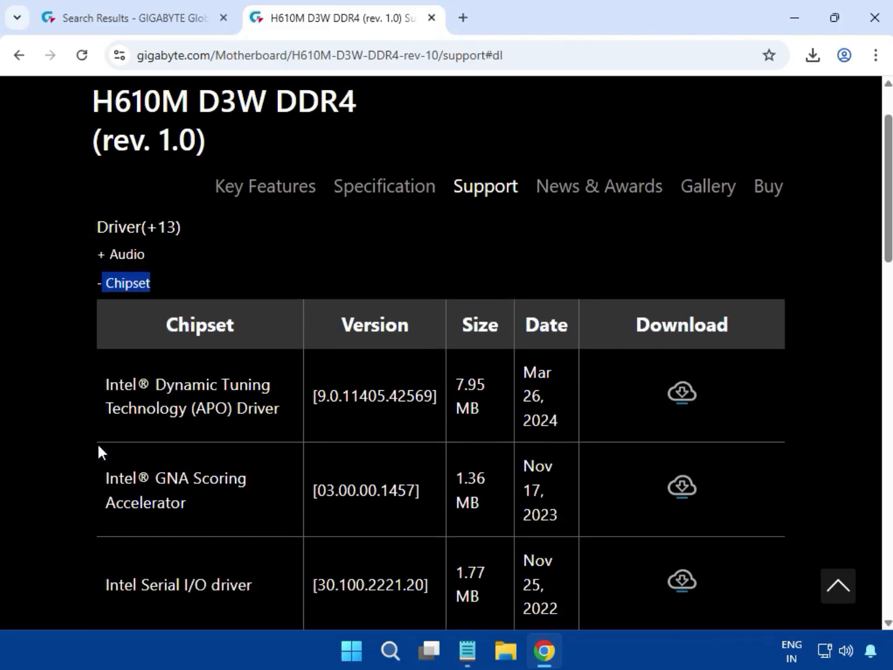
scroll(98, 441, down, 1)
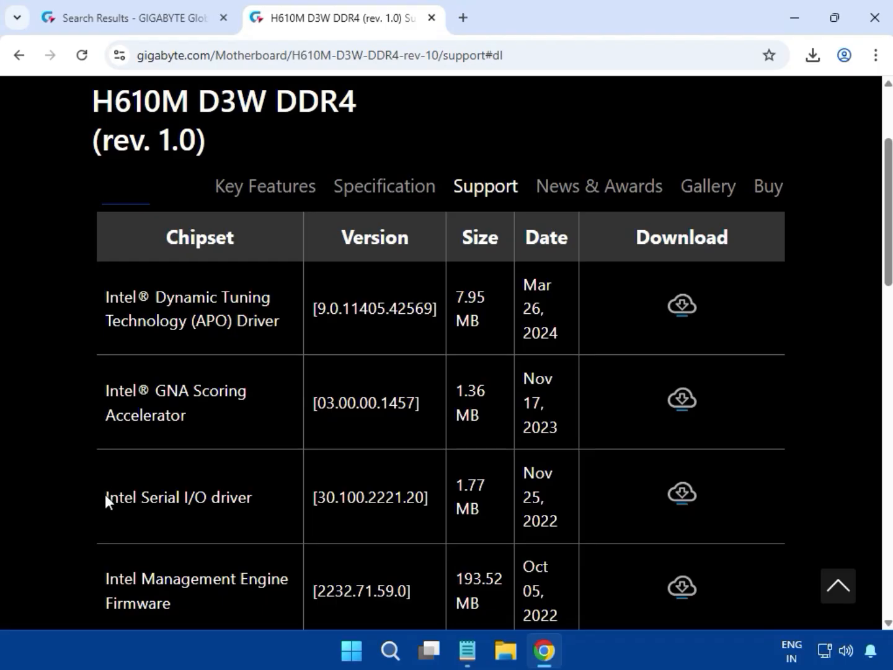
Download the Intel Serial I/O driver zip (1,809 KB) from the Chipset list
drag(105, 495, 253, 502)
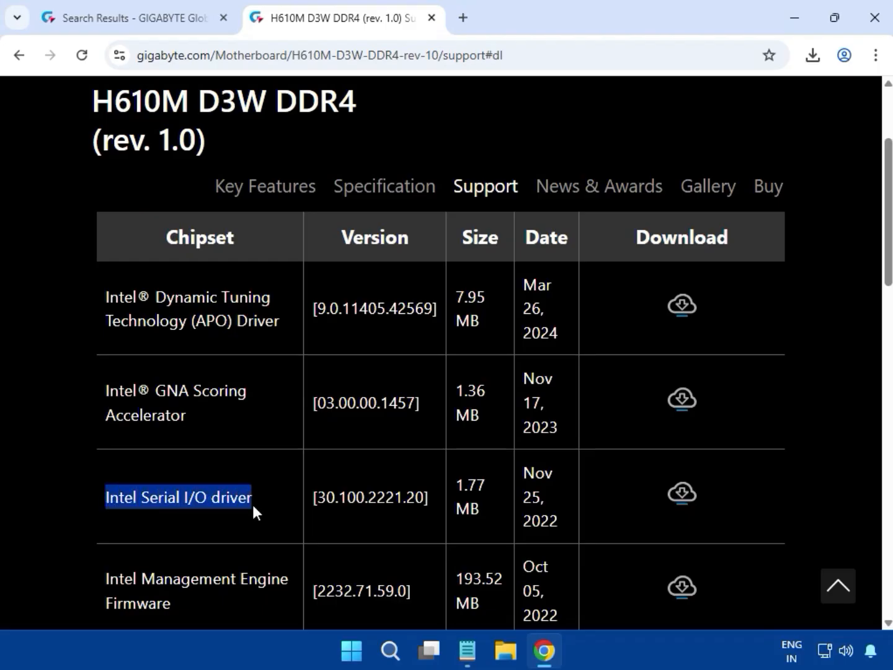
click(678, 496)
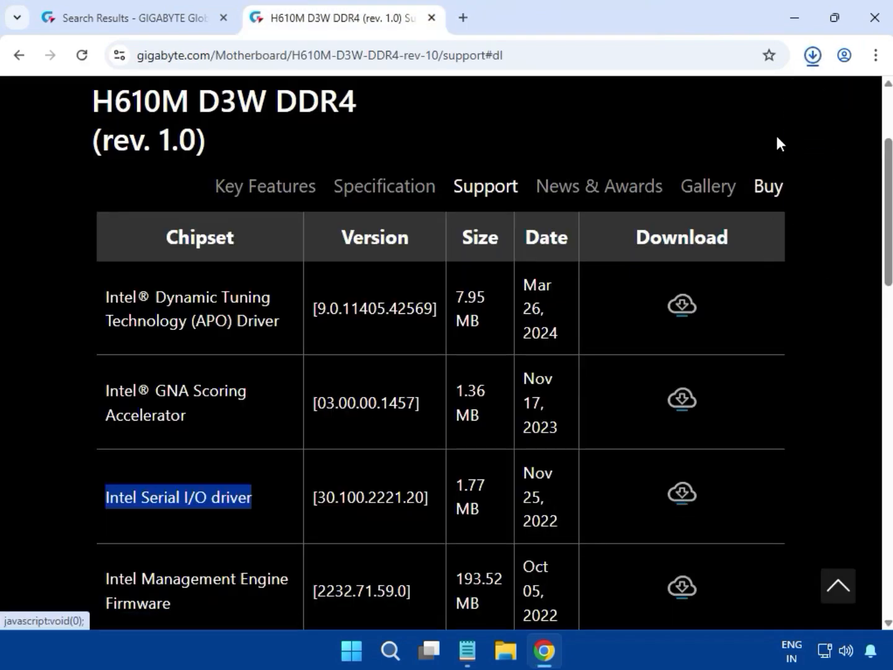
scroll(361, 420, down, 3)
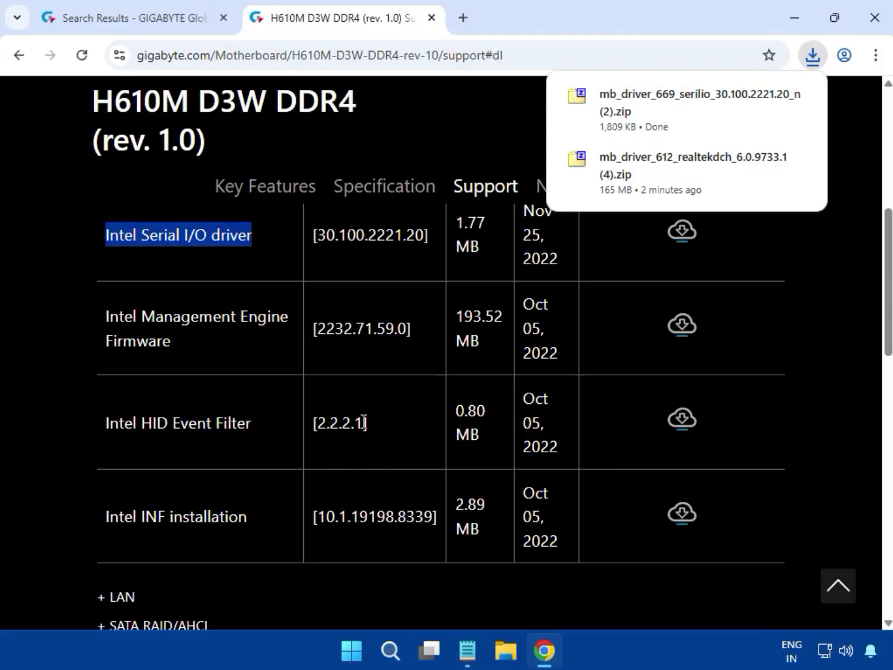
Run 669_30.100.2221.20_SETUPSERIALIO.EXE from the zip, approve UAC, then close 7-Zip
click(618, 111)
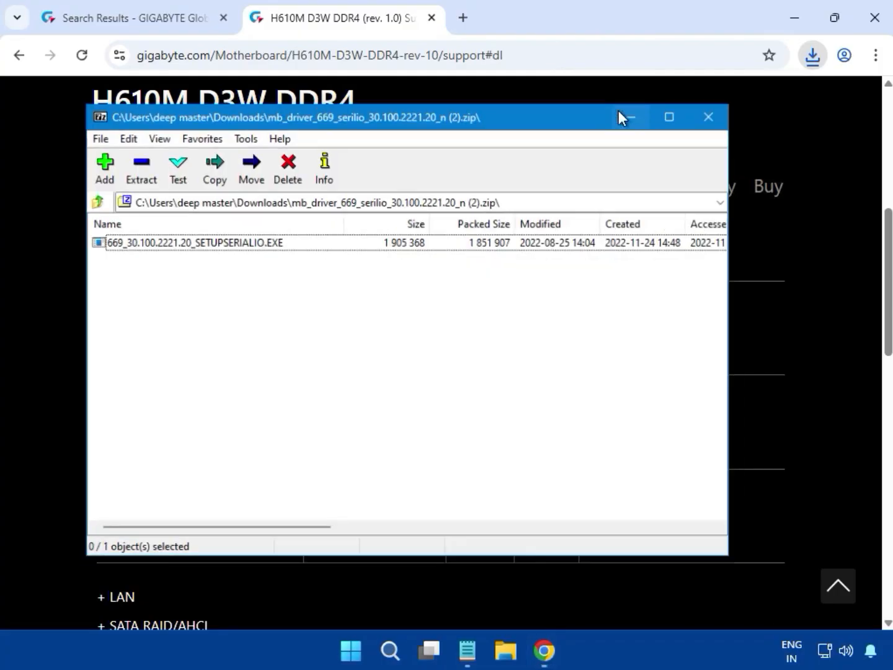
double_click(280, 247)
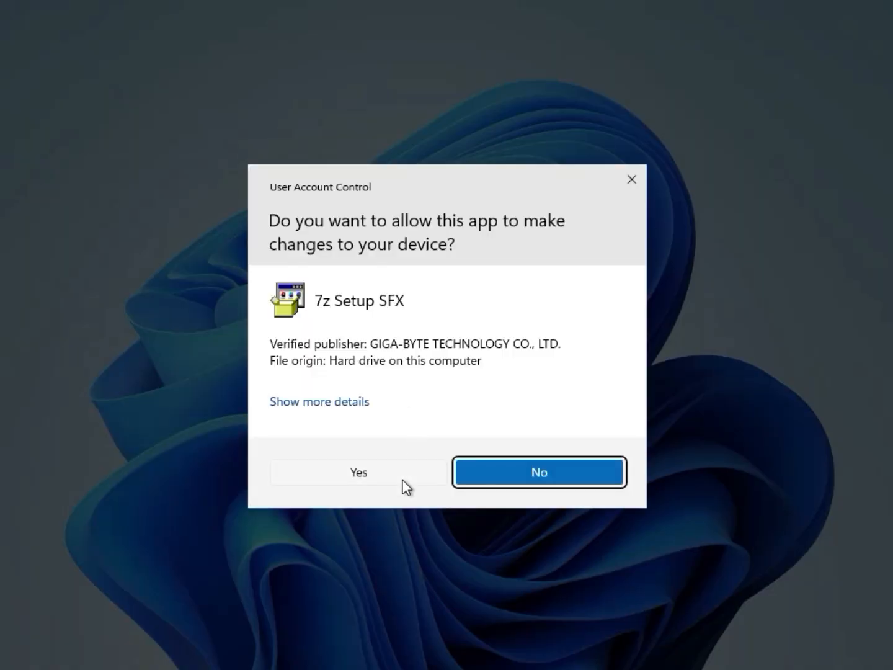
click(403, 479)
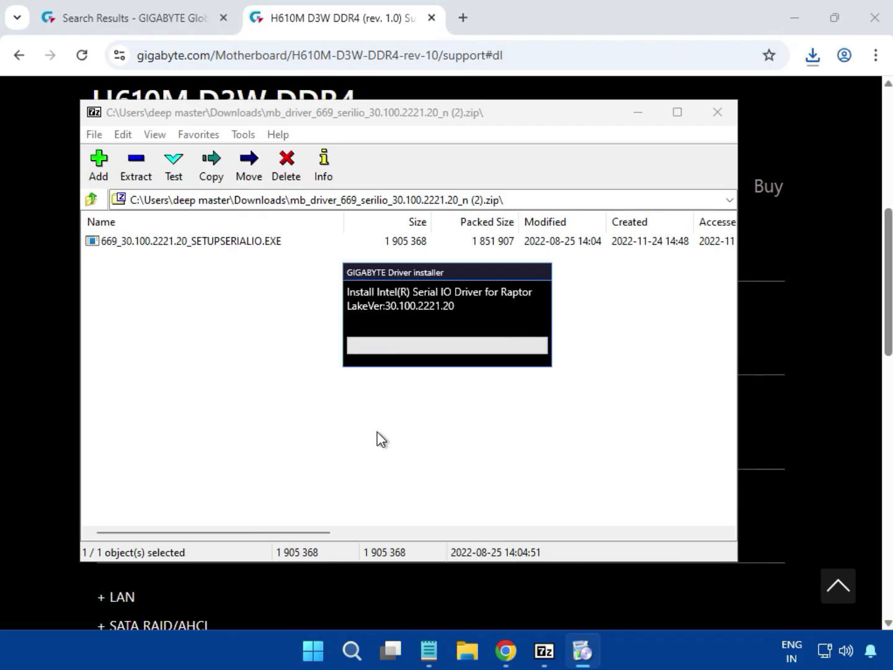
drag(397, 274, 377, 316)
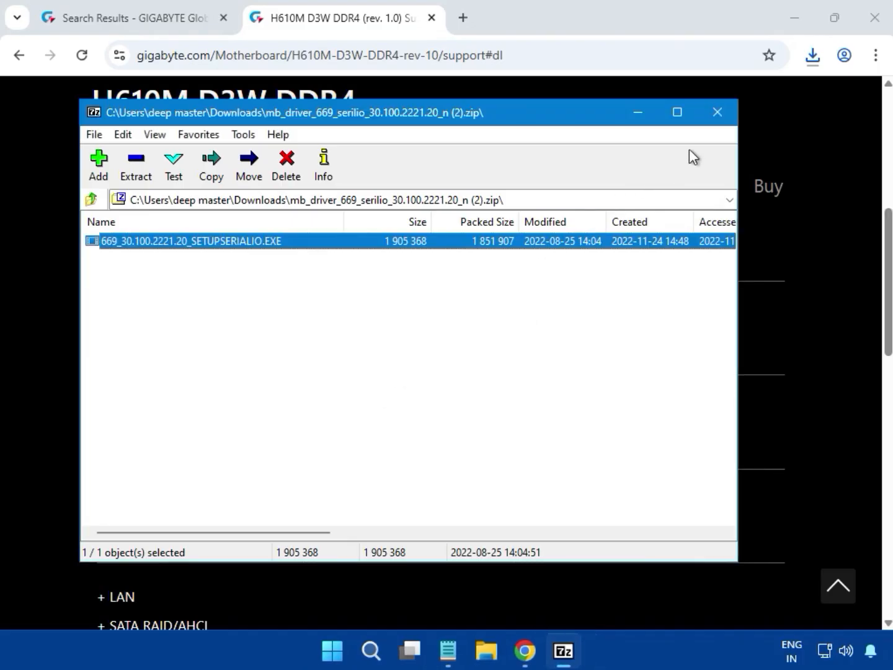
click(718, 113)
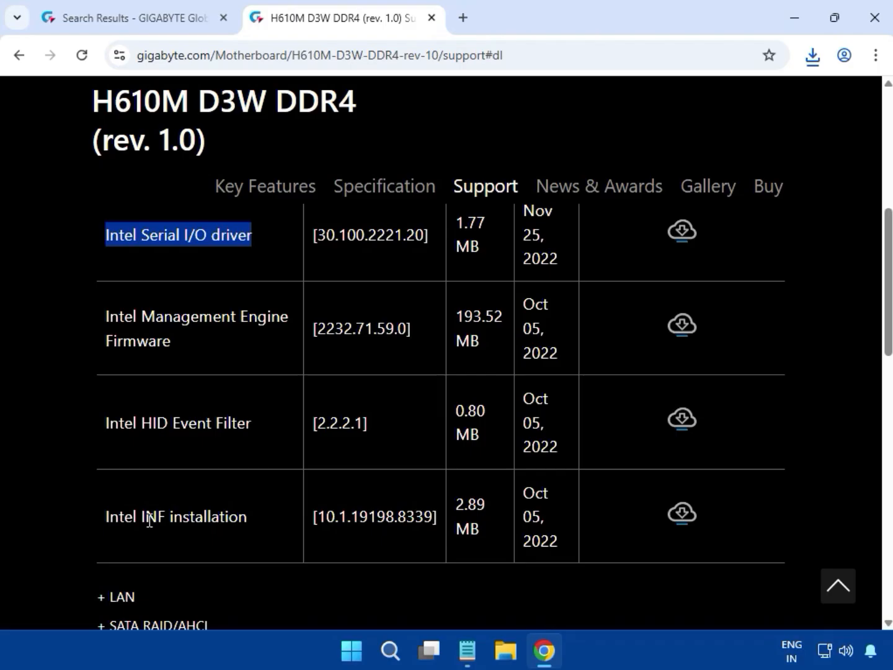
Download the Intel INF installation 10.1.19198.8339 zip, run its setup with UAC approval, and close 7-Zip
drag(146, 519, 196, 521)
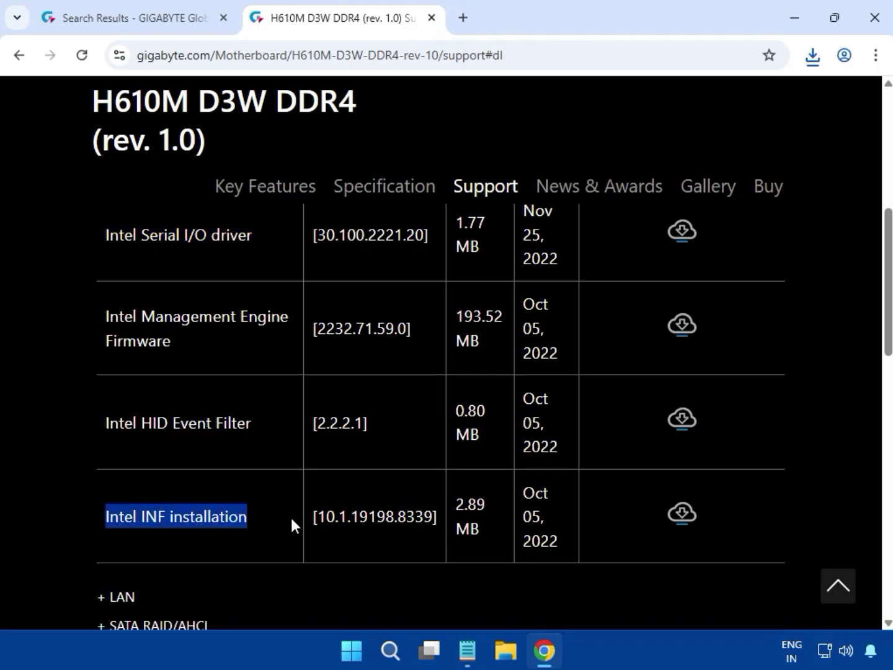
click(695, 521)
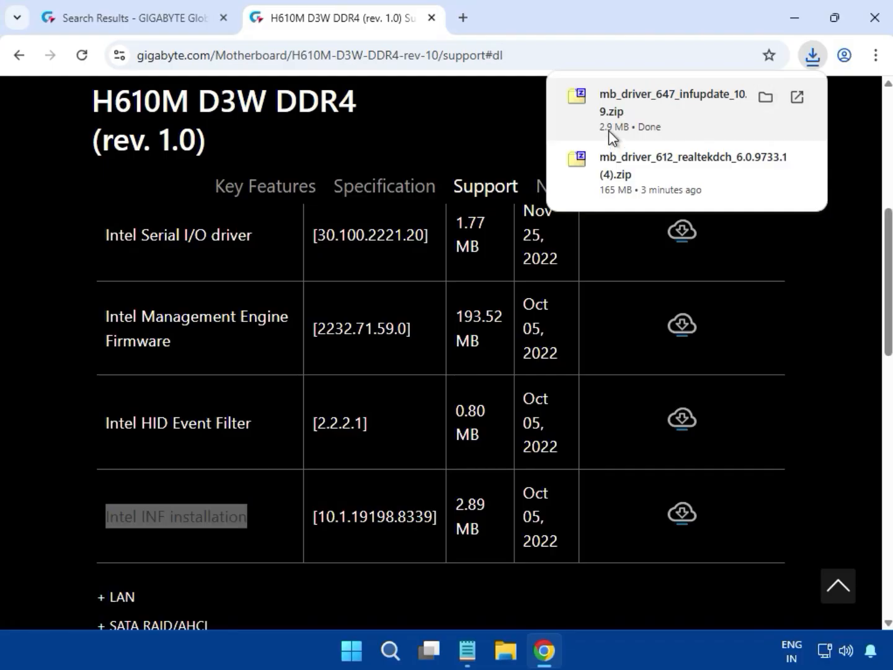
click(609, 131)
double_click(211, 244)
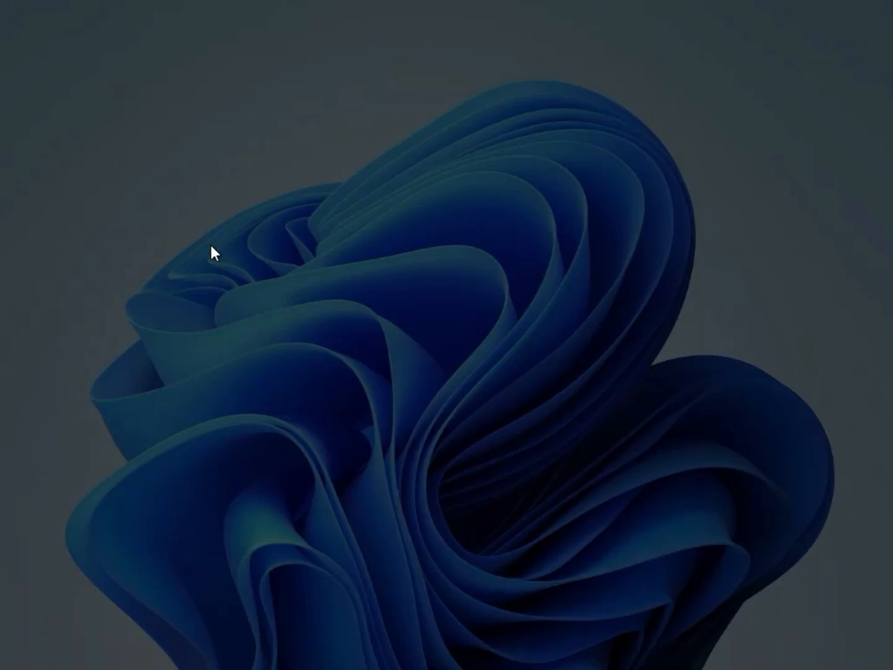
click(317, 475)
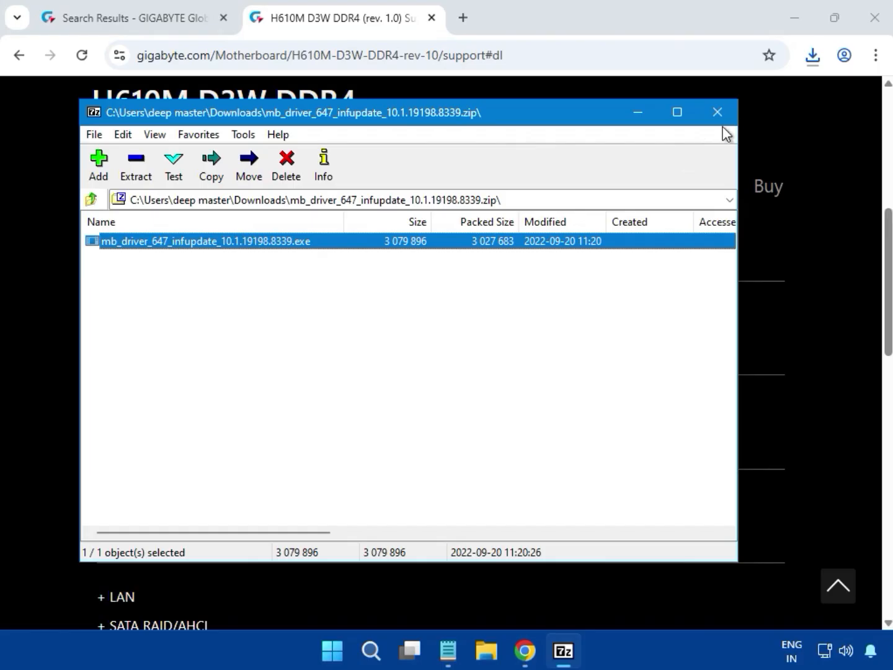
click(722, 123)
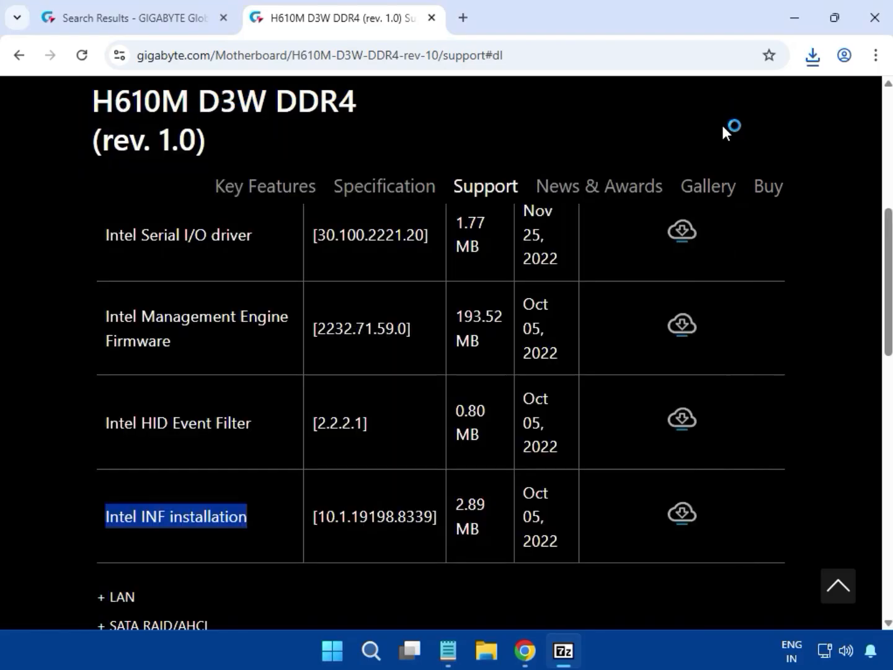
Scroll to the driver categories and expand the LAN driver list
click(824, 457)
scroll(813, 468, up, 10)
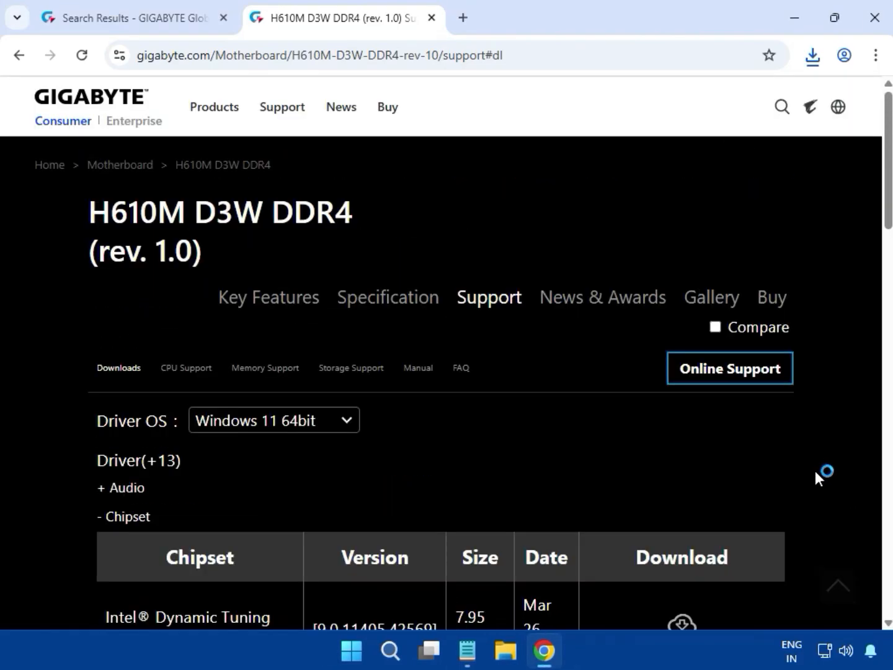
scroll(816, 473, down, 5)
scroll(813, 467, down, 5)
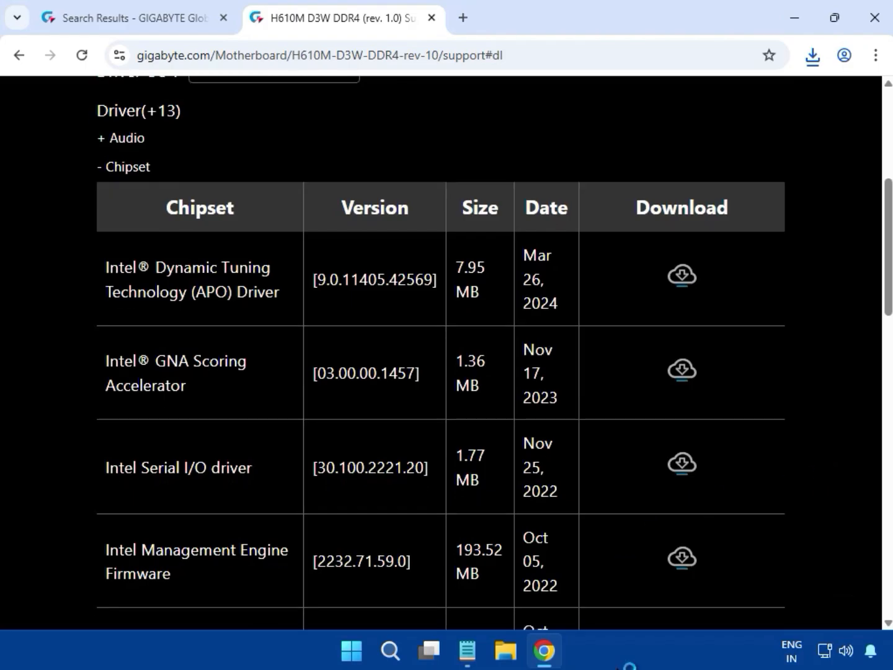
scroll(830, 482, up, 10)
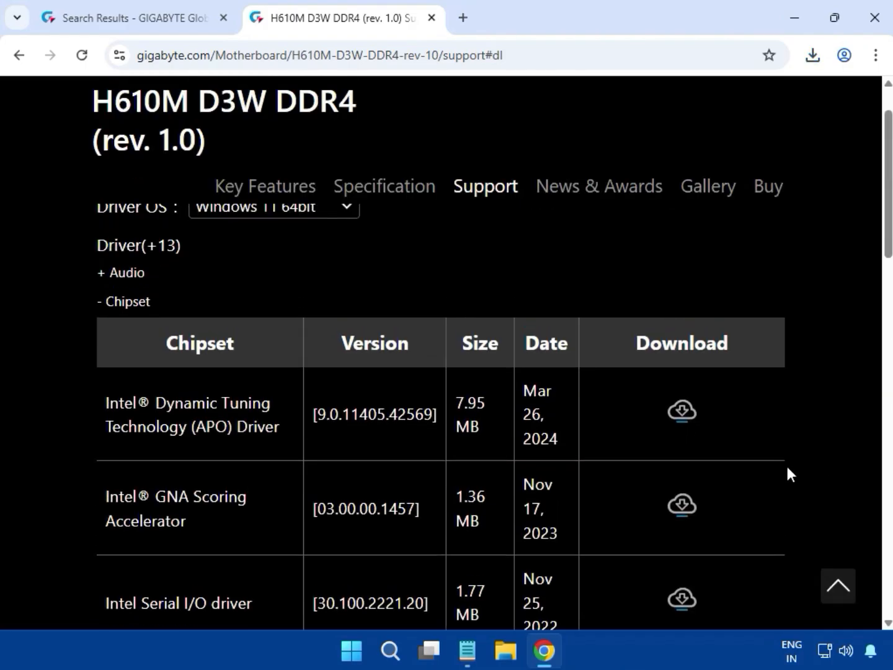
scroll(787, 473, down, 10)
scroll(788, 474, down, 4)
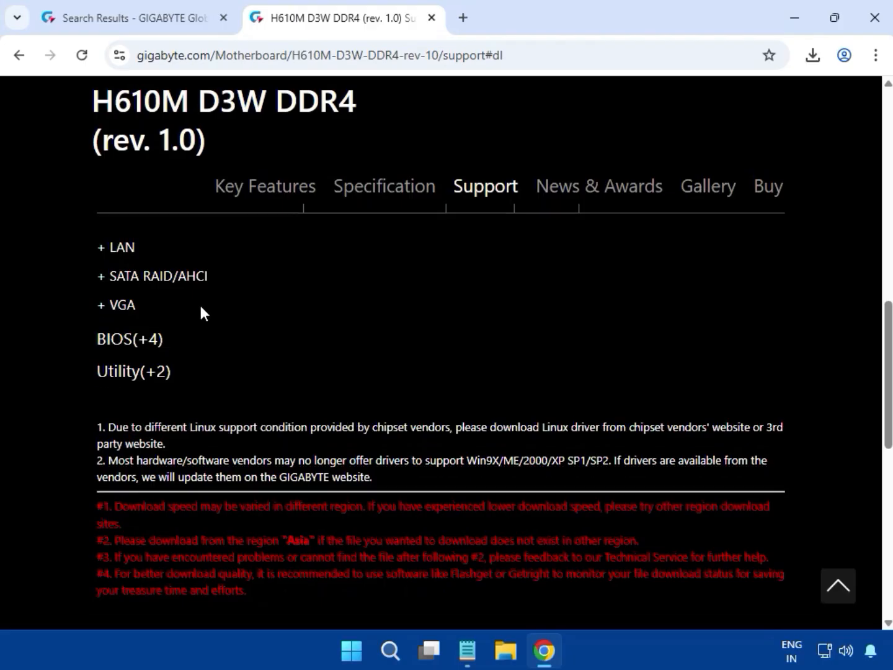
double_click(114, 251)
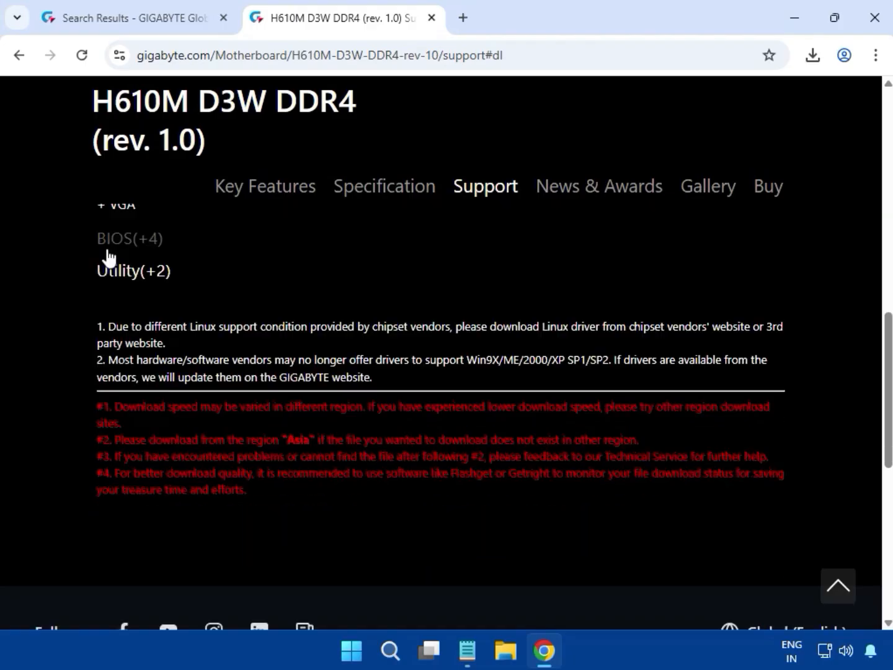
Download the Realtek LAN Driver 11.24.0318.2025 (10.22 MB)
scroll(221, 375, up, 6)
scroll(223, 377, up, 2)
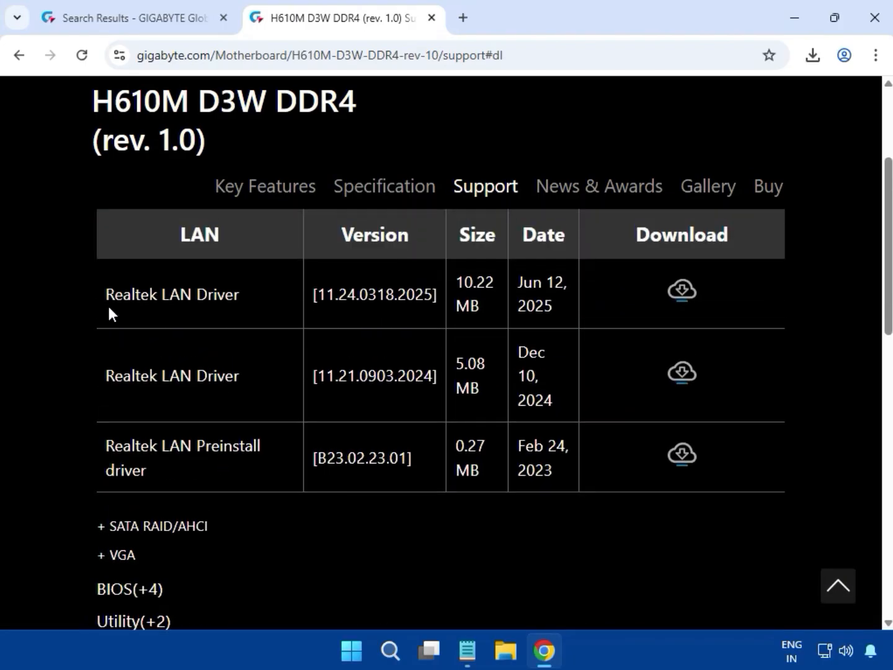
drag(109, 308, 254, 317)
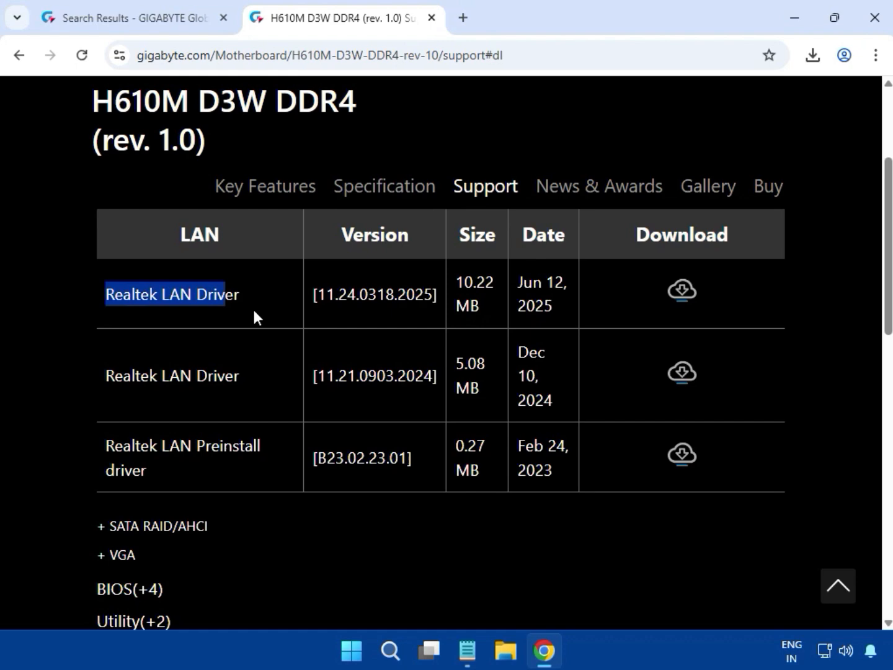
click(681, 291)
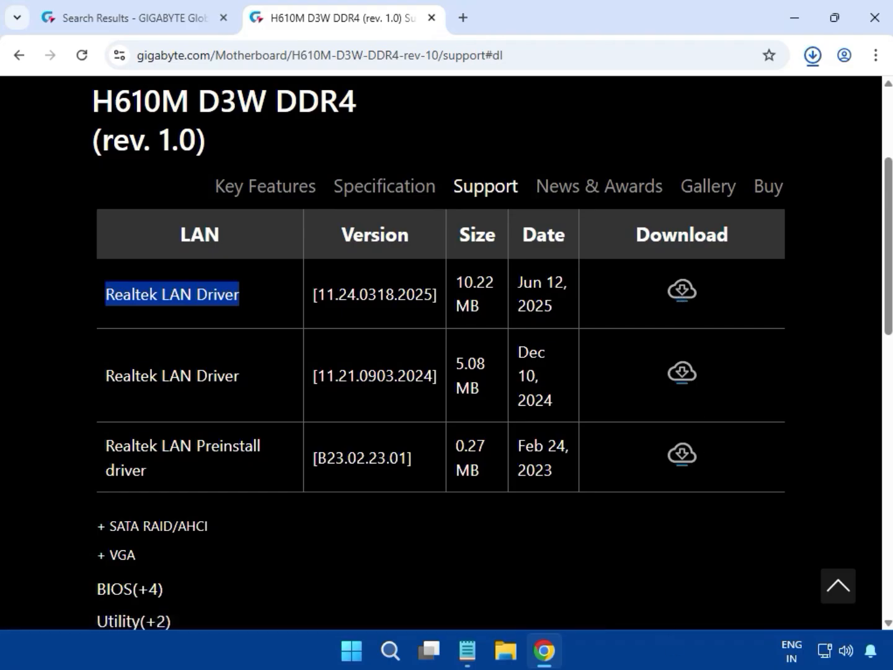
Open the Realtek LAN driver zip and run mb_driver_654_w11_11.24.0318.2025.exe inside 7-Zip
click(622, 109)
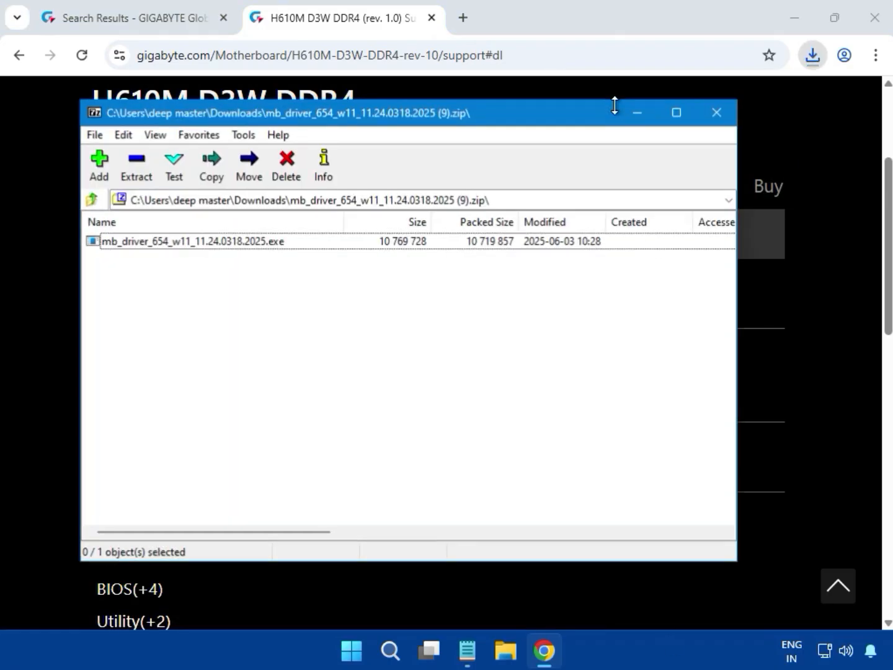
double_click(212, 244)
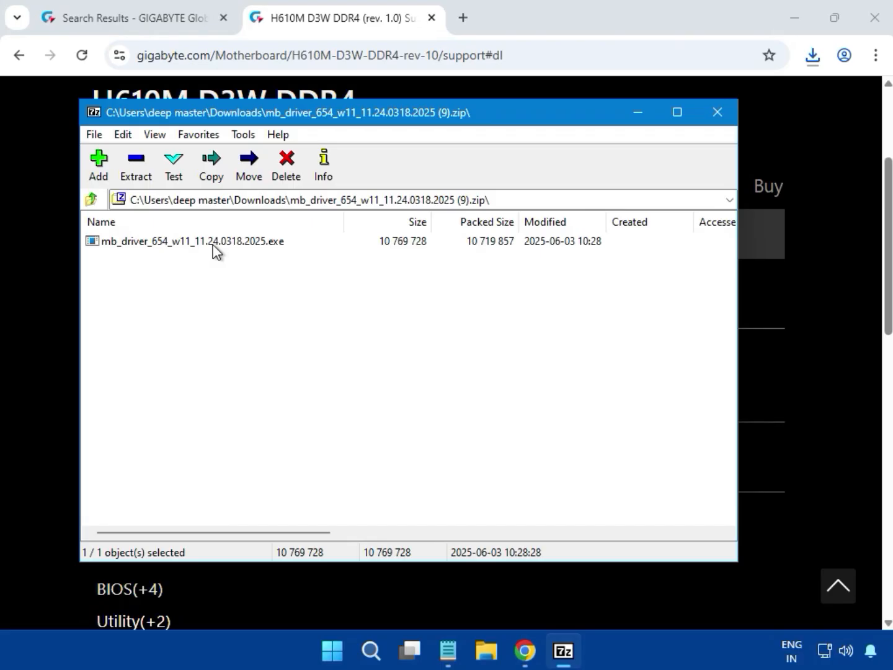
double_click(212, 244)
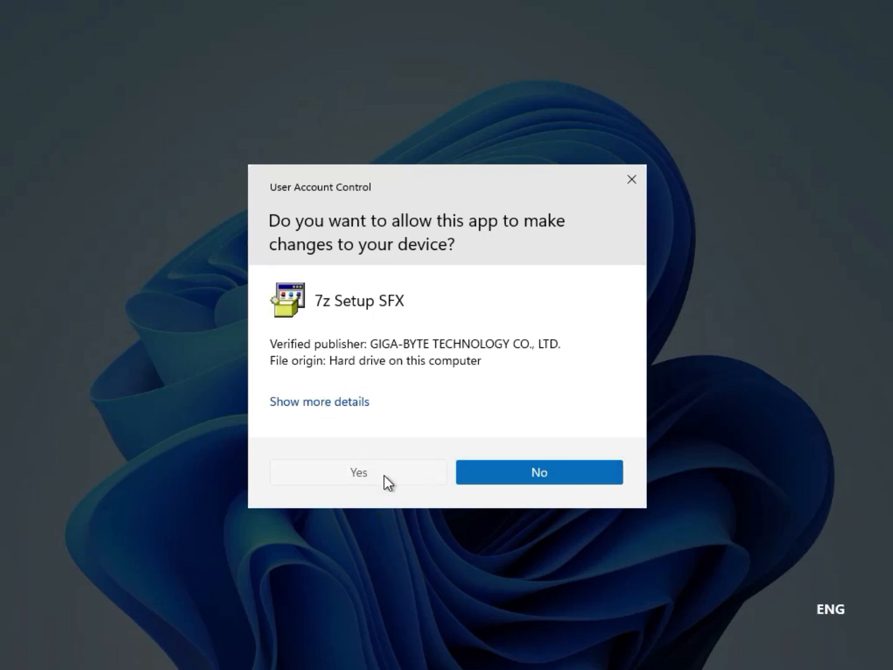
Approve the User Account Control prompt so the Realtek LAN driver 11.24.0318.2025 installs
click(384, 475)
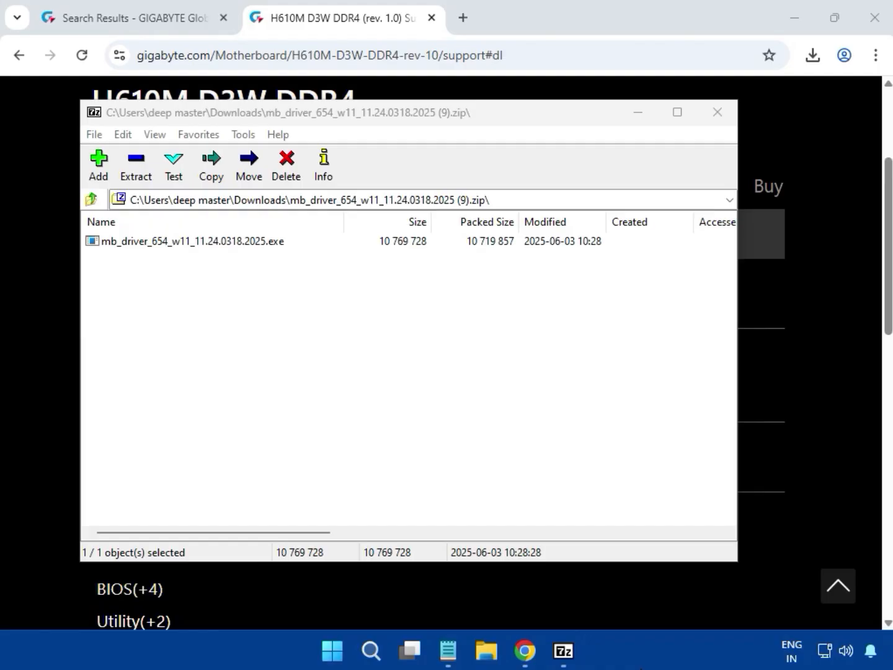
Close 7-Zip, expand the VGA list and download Intel Graphic Driver 32.0.101.5542 (760 MB)
click(719, 113)
scroll(789, 315, up, 5)
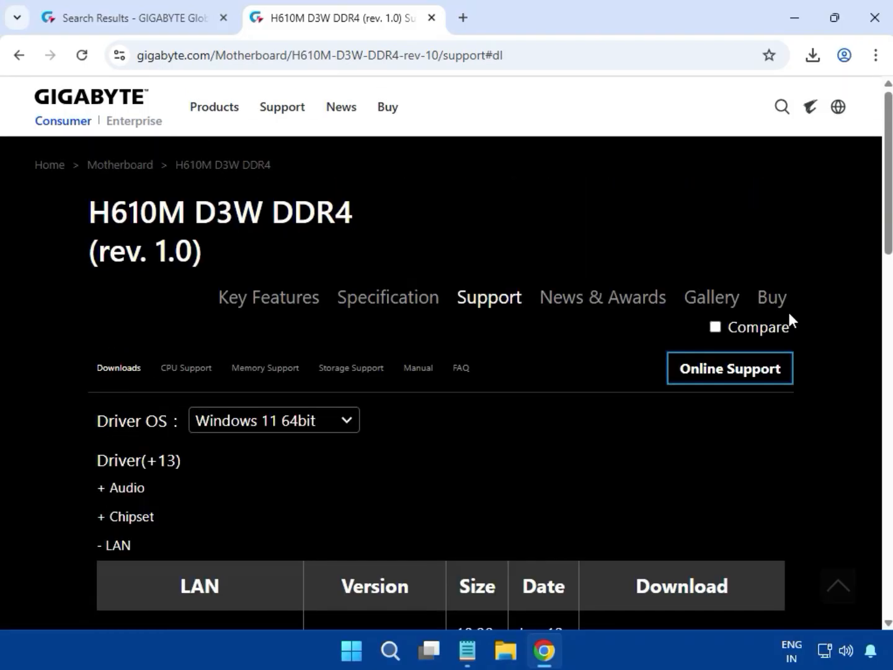
scroll(789, 313, down, 9)
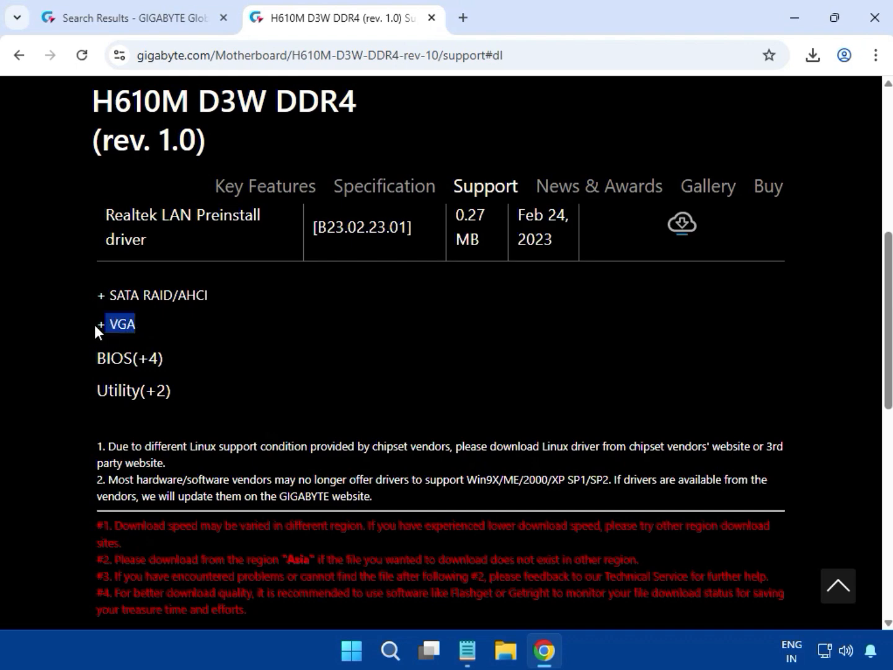
click(114, 324)
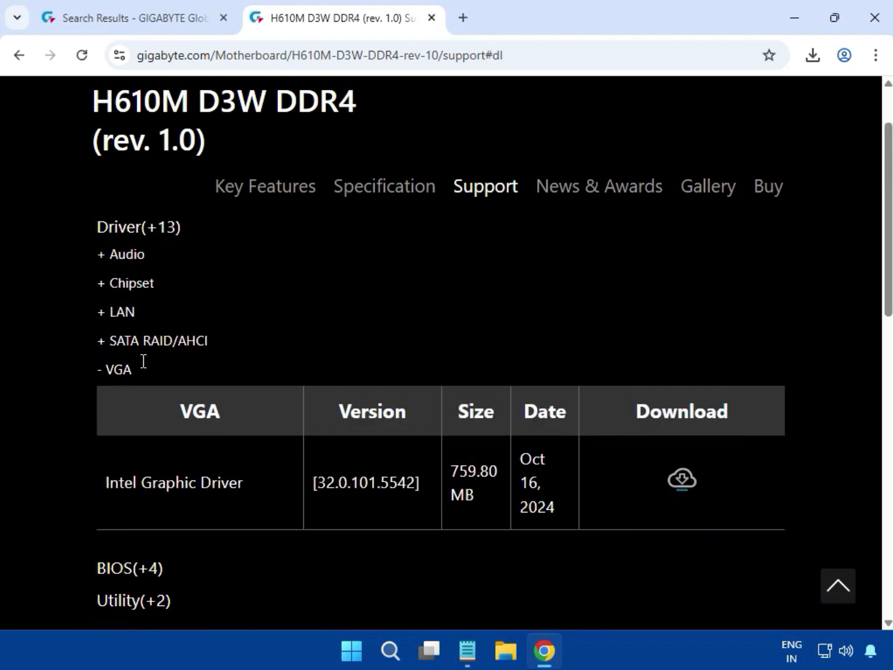
drag(96, 481, 670, 500)
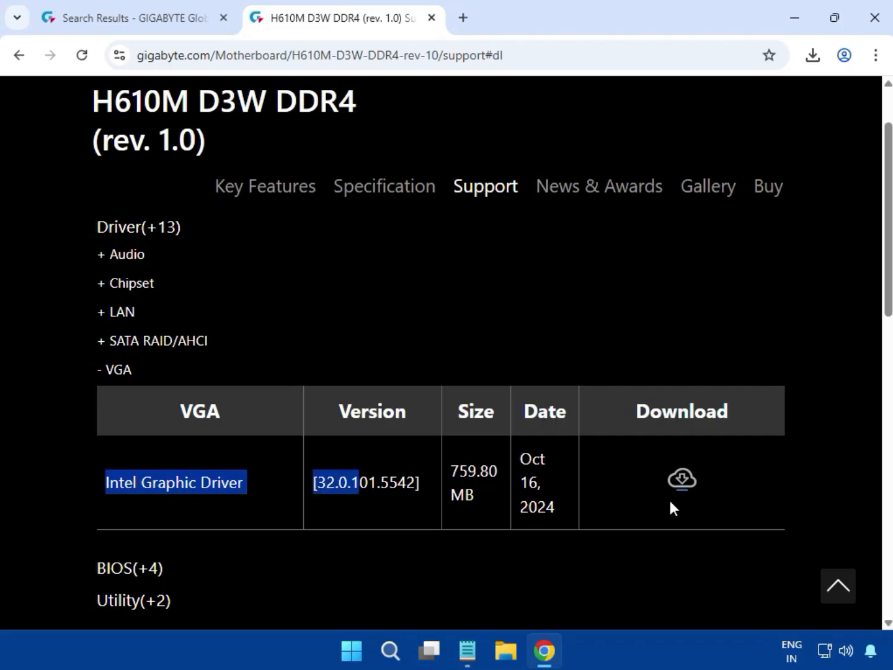
click(682, 479)
click(812, 57)
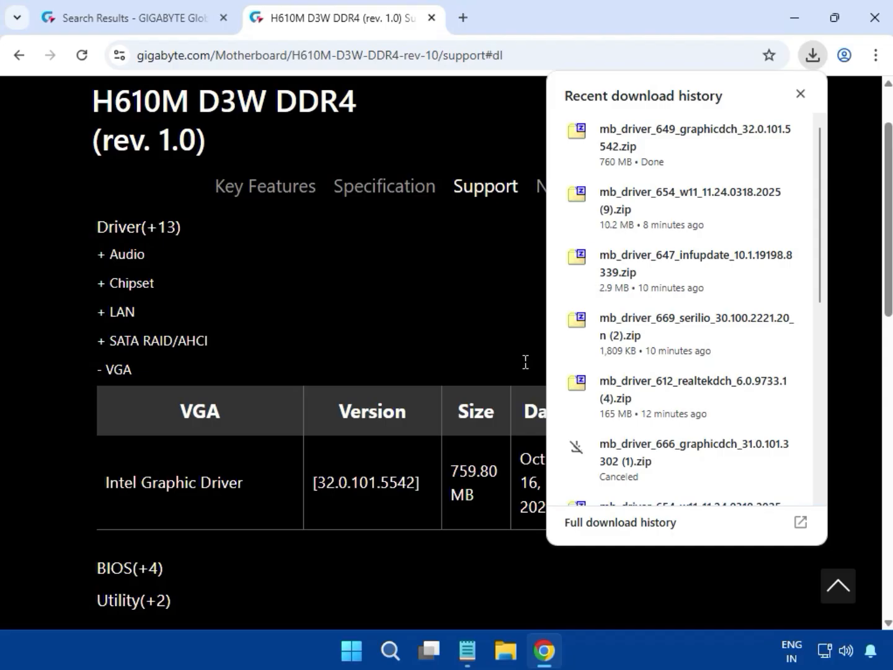
Open mb_driver_649_graphicdch_32.0.101.5542.zip and run its exe installer in 7-Zip
click(621, 130)
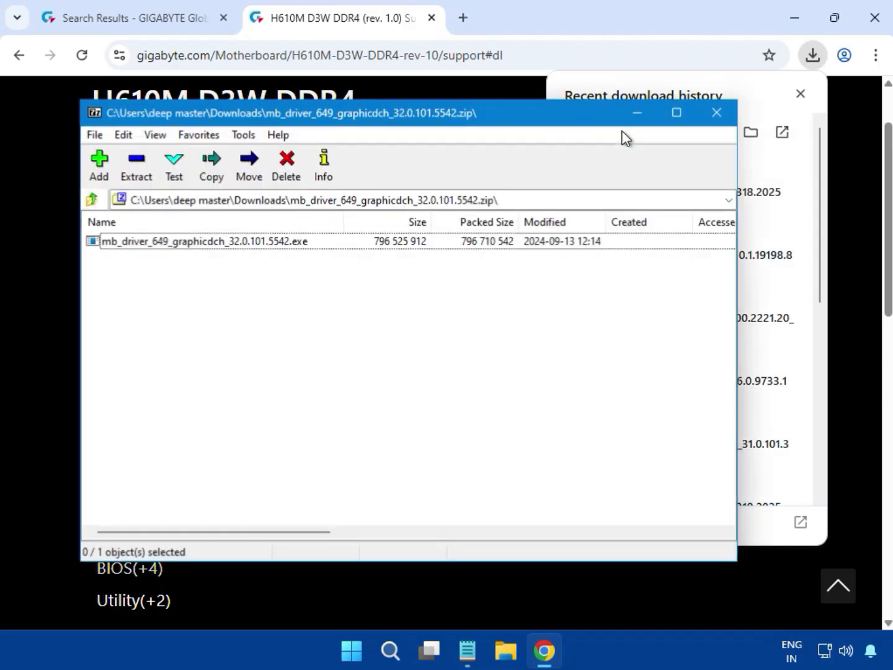
double_click(241, 244)
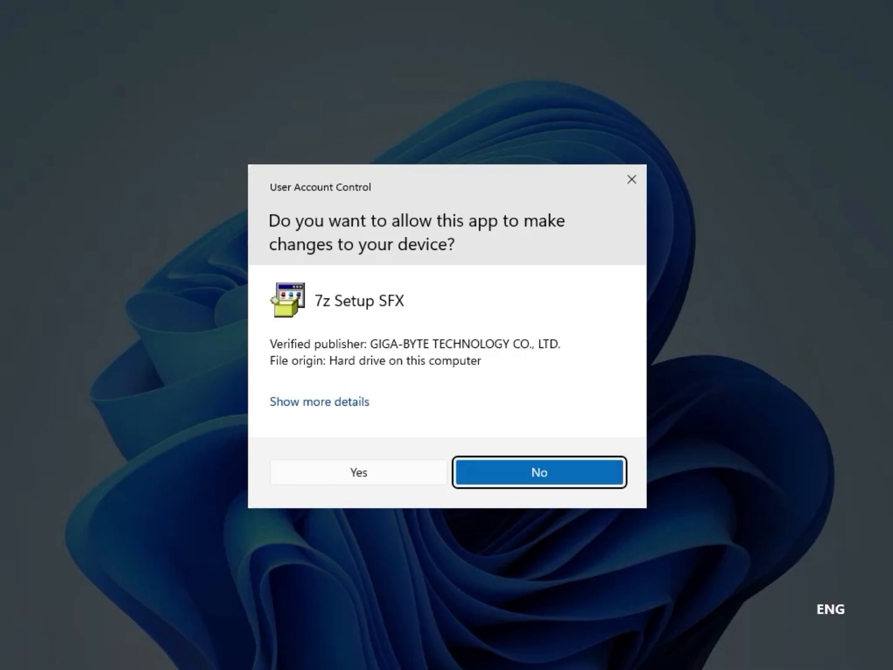
Approve the User Account Control prompt to install the Intel UHD Graphics driver 32.0.101.5542
click(316, 475)
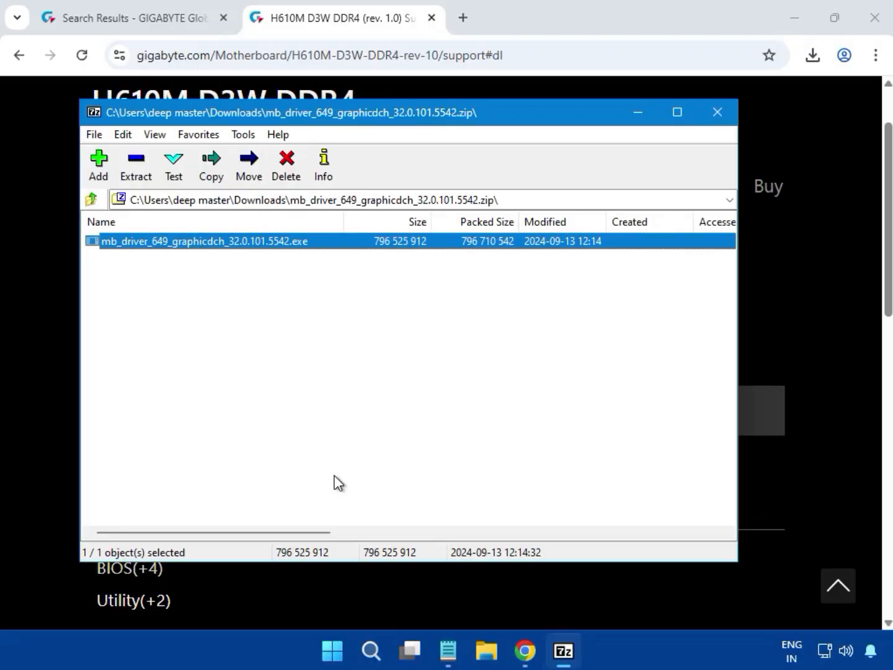